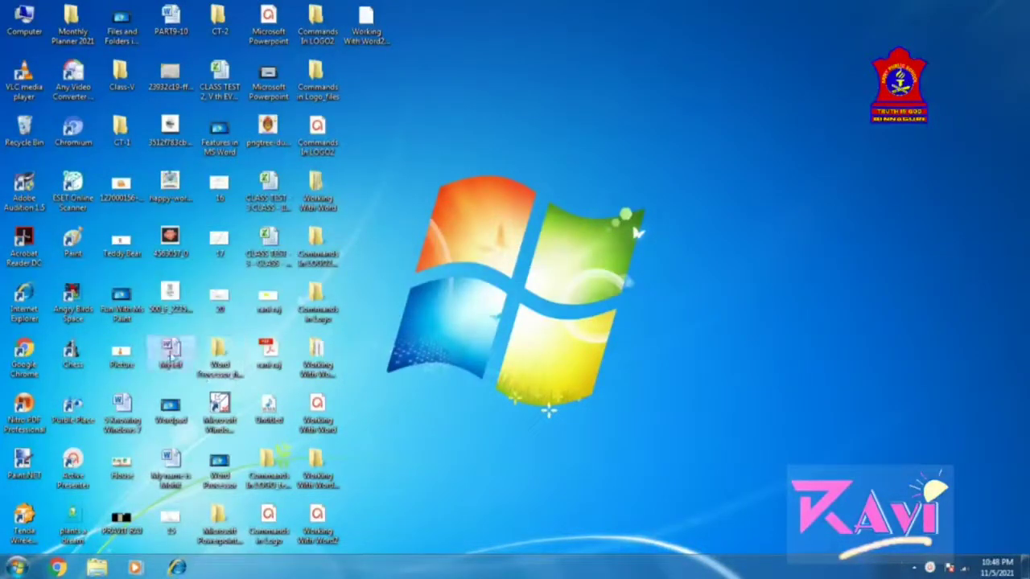
# Step: Open the Myself document from the desktop and set the font colour of the heading and all body text to black
pyautogui.doubleClick(170, 356)
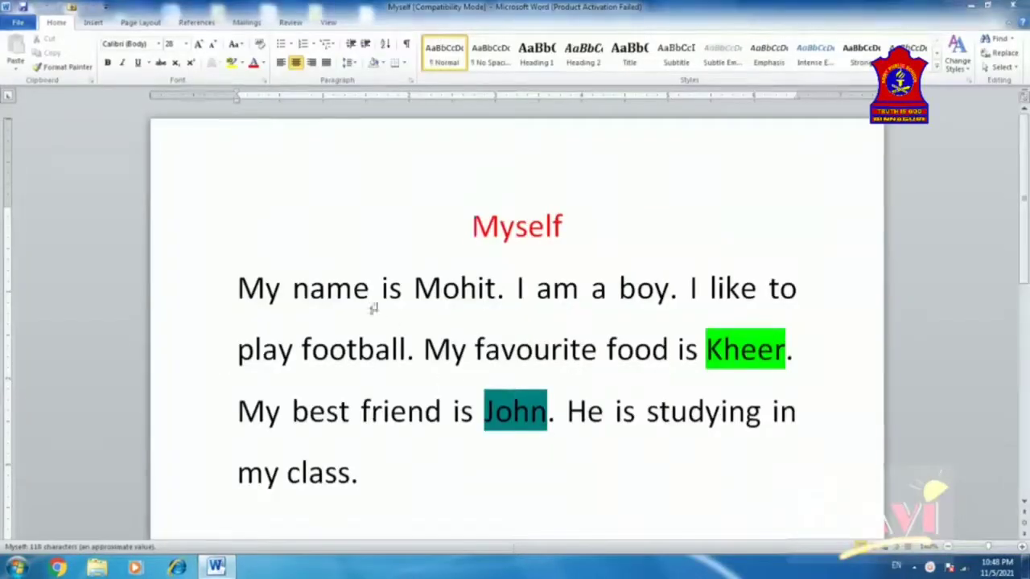
pyautogui.click(642, 405)
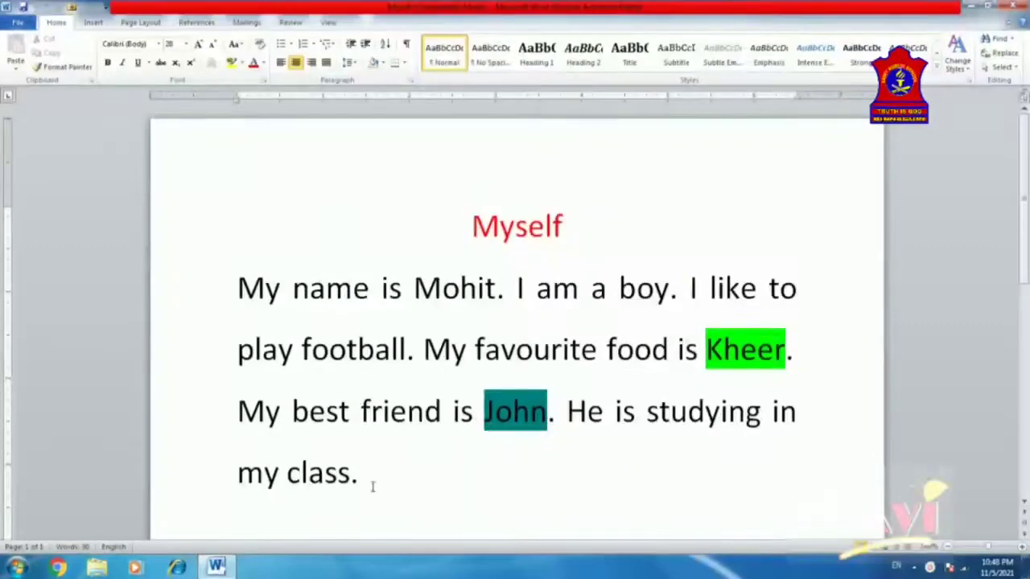
pyautogui.moveTo(373, 486); pyautogui.dragTo(280, 257)
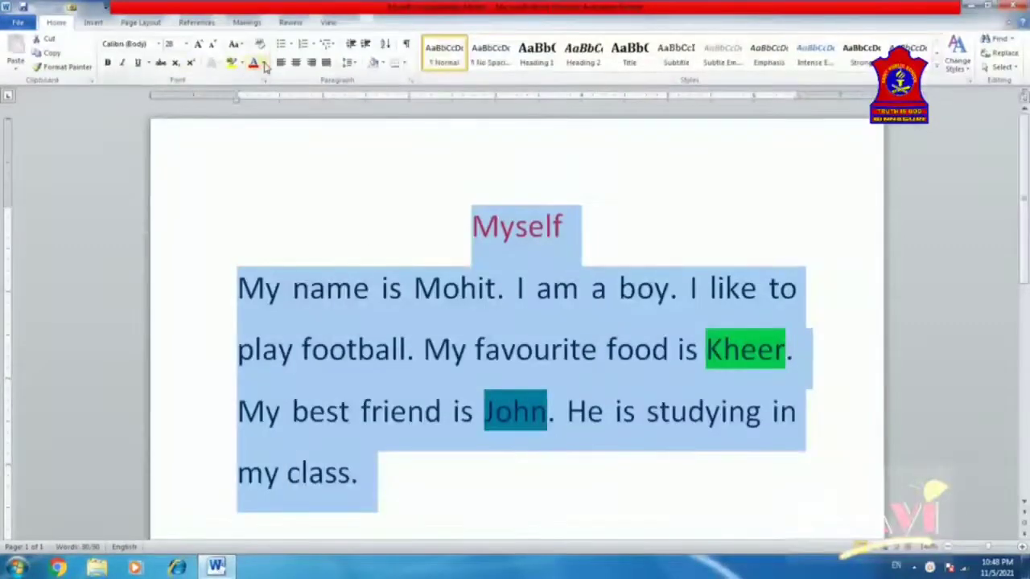
pyautogui.click(264, 67)
pyautogui.click(255, 78)
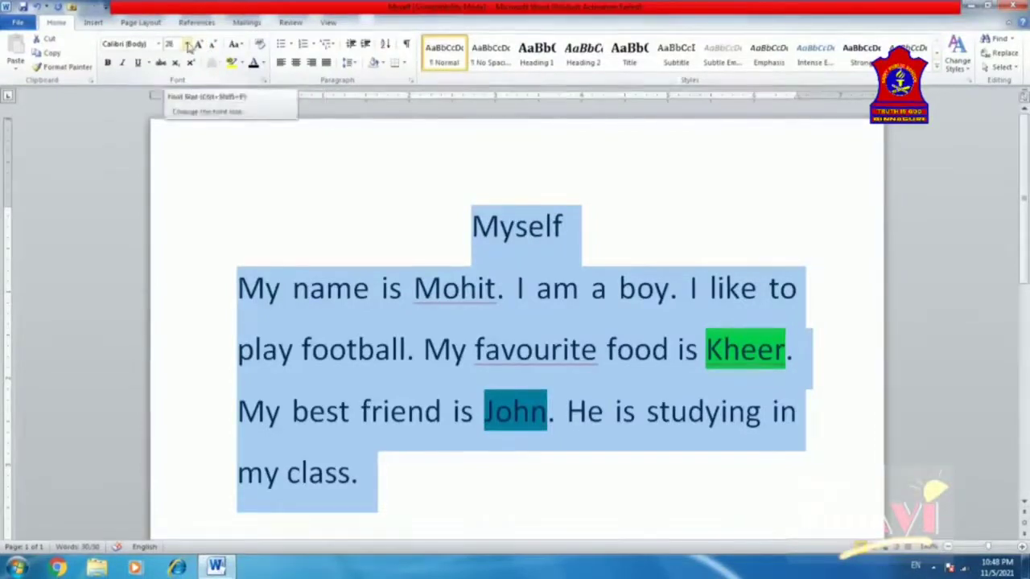
# Step: Remove the highlight colour from the friend's name and from the word Kheer
pyautogui.click(543, 414)
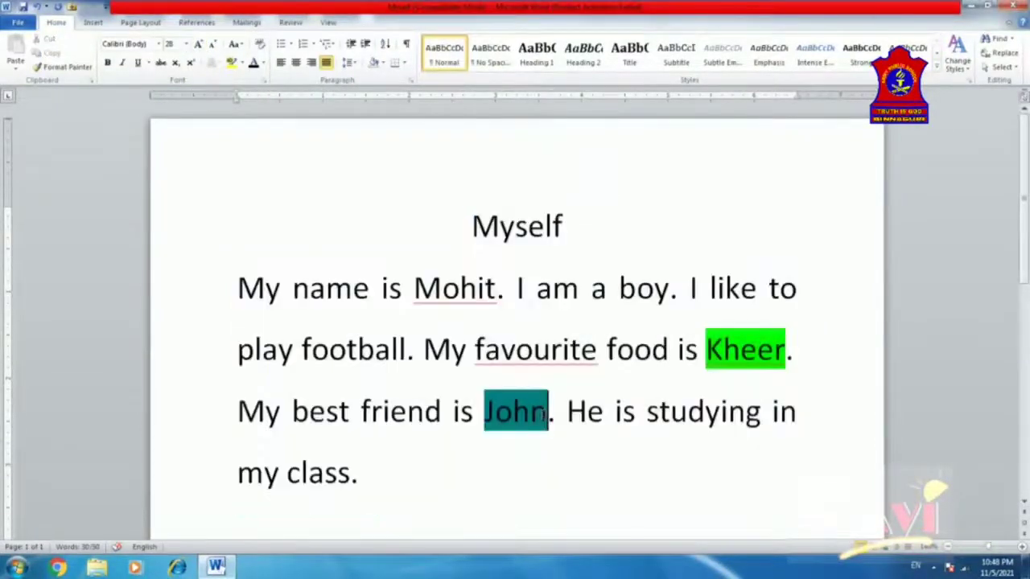
pyautogui.moveTo(543, 414); pyautogui.dragTo(557, 416)
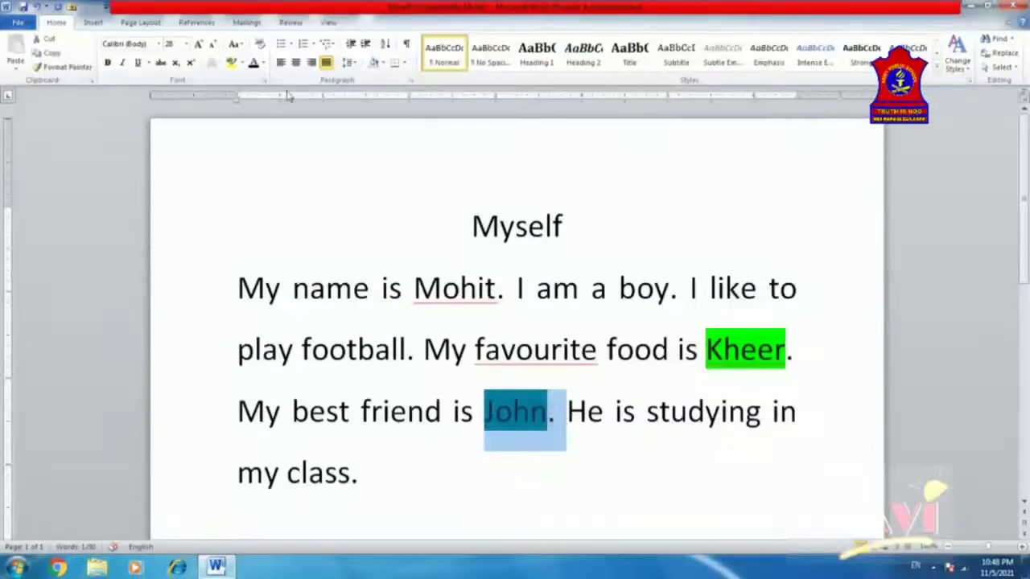
pyautogui.click(241, 62)
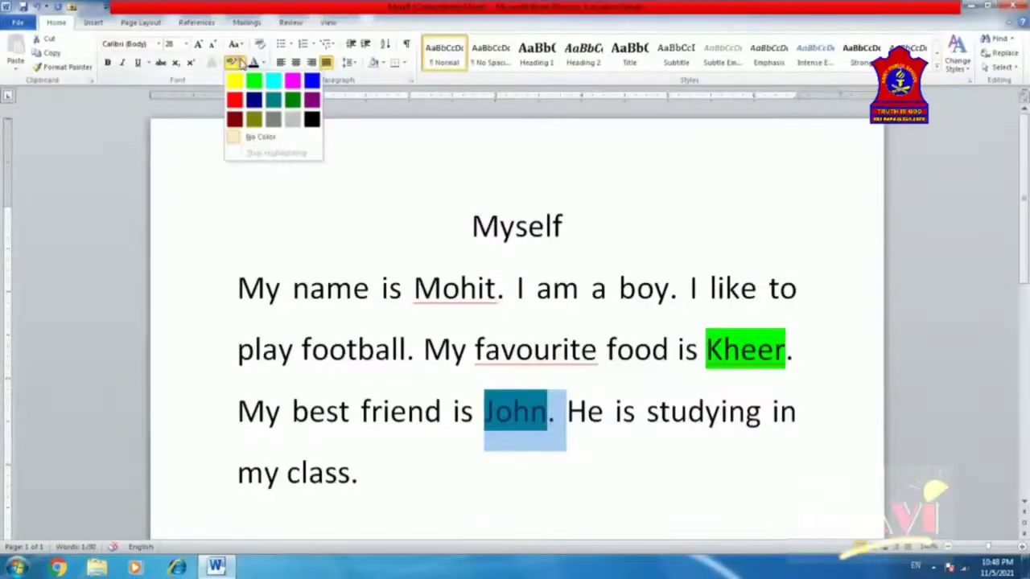
pyautogui.click(235, 136)
pyautogui.moveTo(785, 354); pyautogui.dragTo(698, 358)
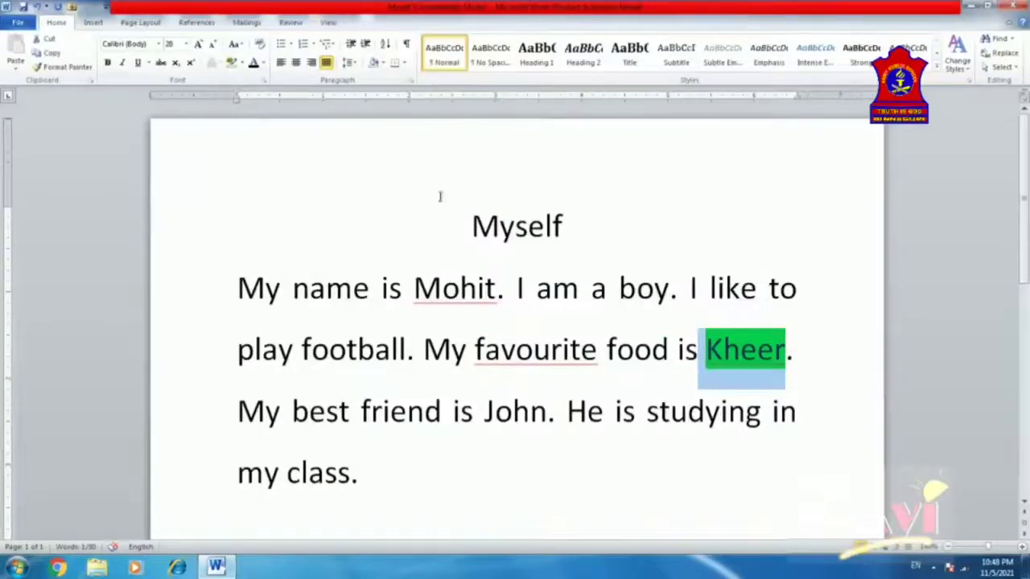
pyautogui.click(232, 63)
pyautogui.click(729, 411)
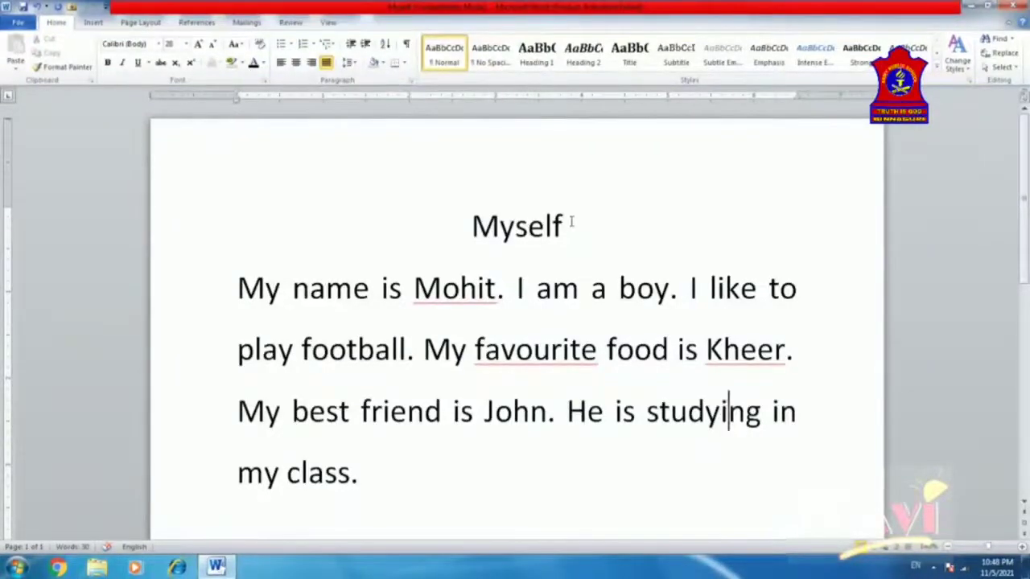
# Step: Set the font of the Myself heading to Algerian
pyautogui.moveTo(571, 222); pyautogui.dragTo(471, 225)
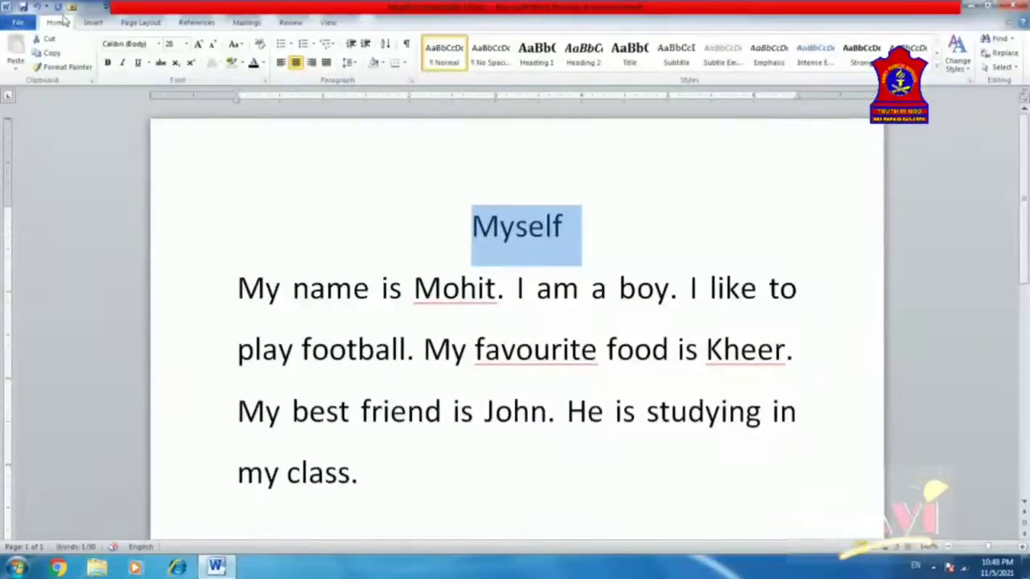
pyautogui.click(160, 45)
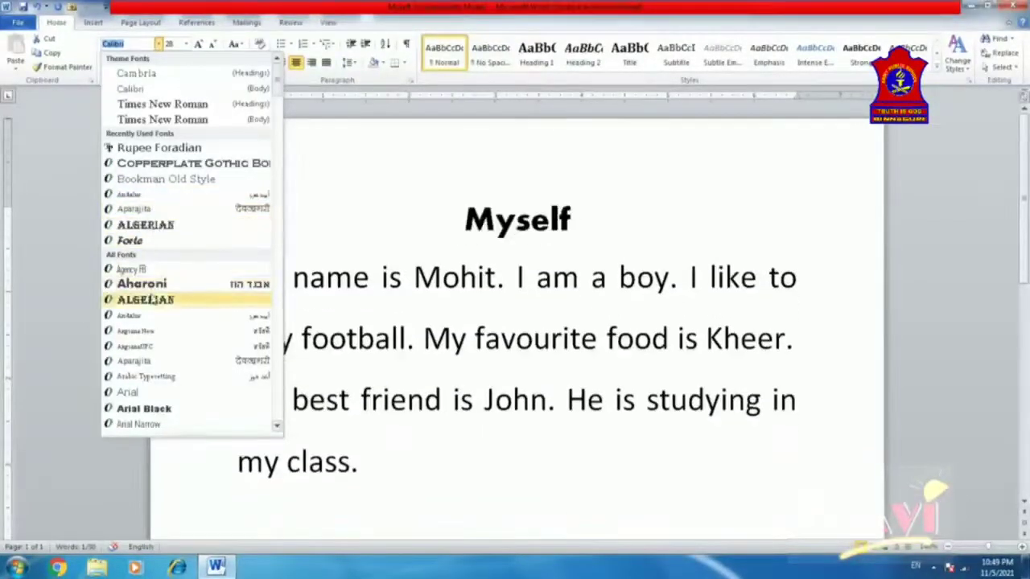
pyautogui.click(146, 226)
pyautogui.click(584, 253)
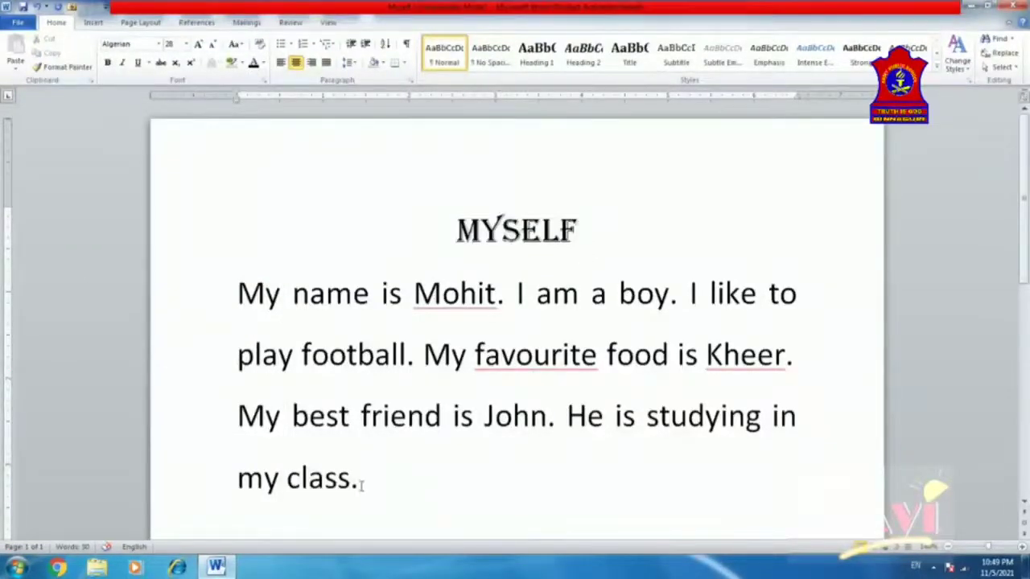
# Step: Set the font of all body text below the heading to Baskerville Old Face
pyautogui.moveTo(361, 485); pyautogui.dragTo(241, 288)
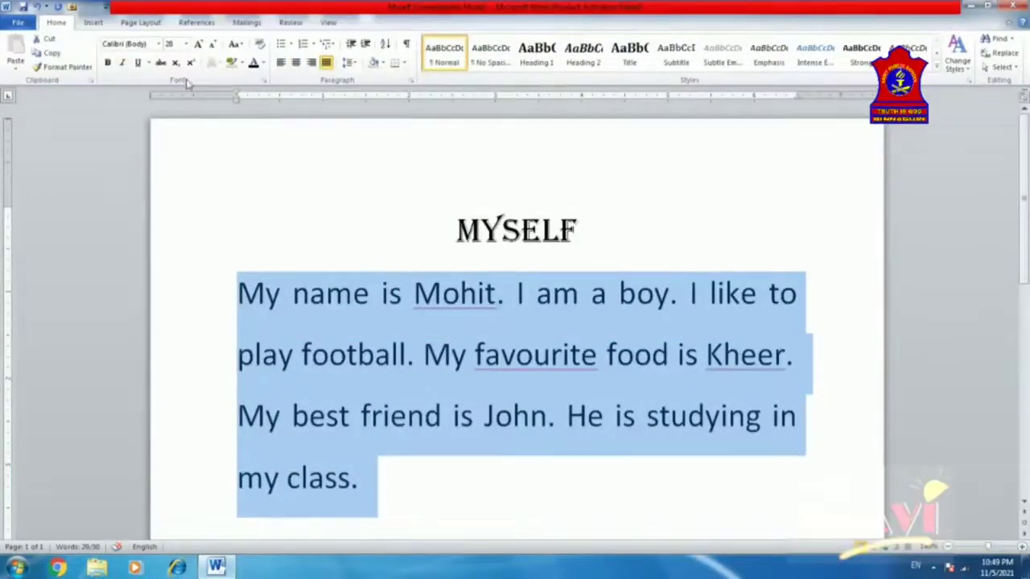
pyautogui.click(159, 45)
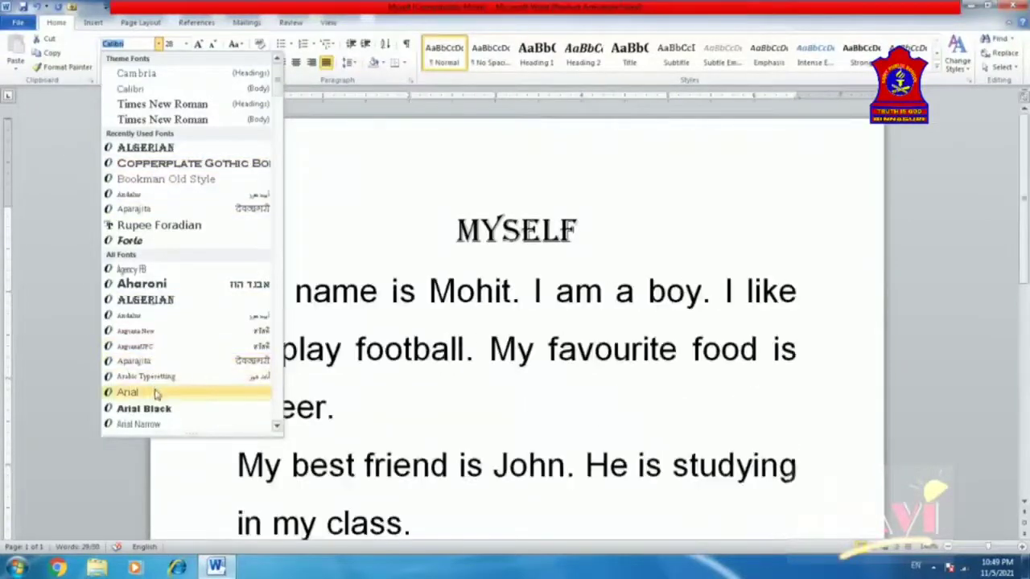
pyautogui.scroll(-2, 157, 393)
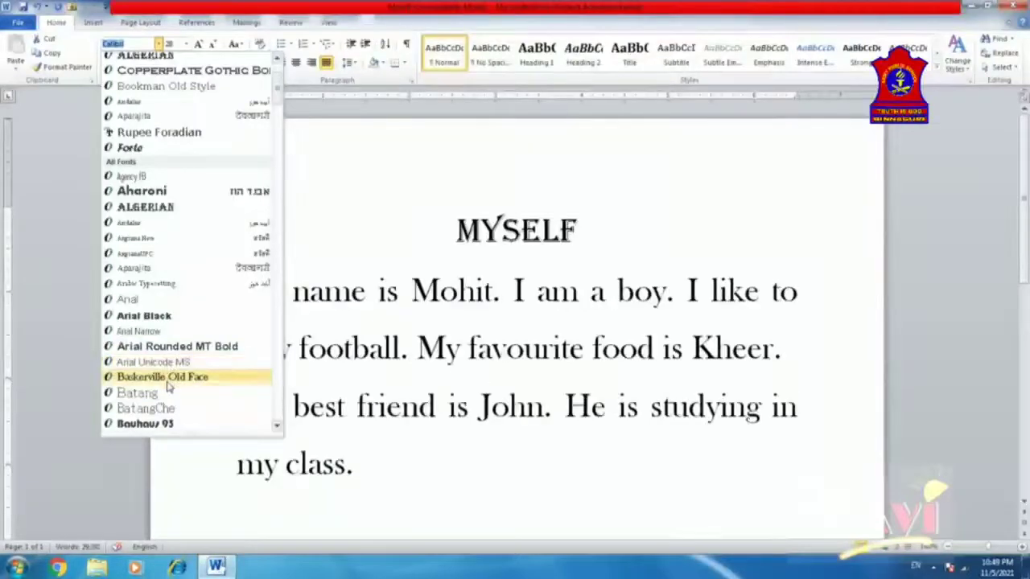
pyautogui.click(166, 379)
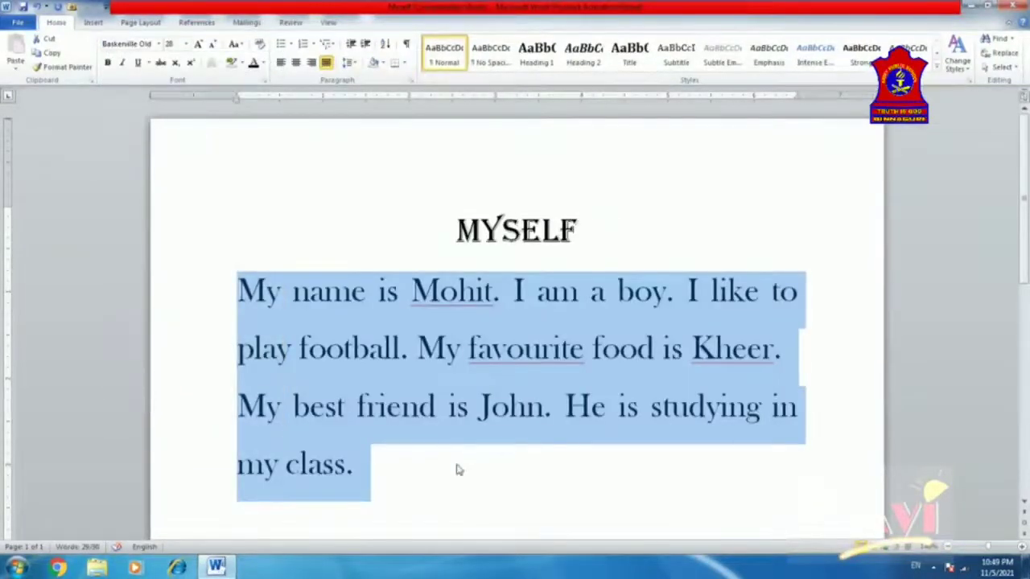
pyautogui.click(449, 477)
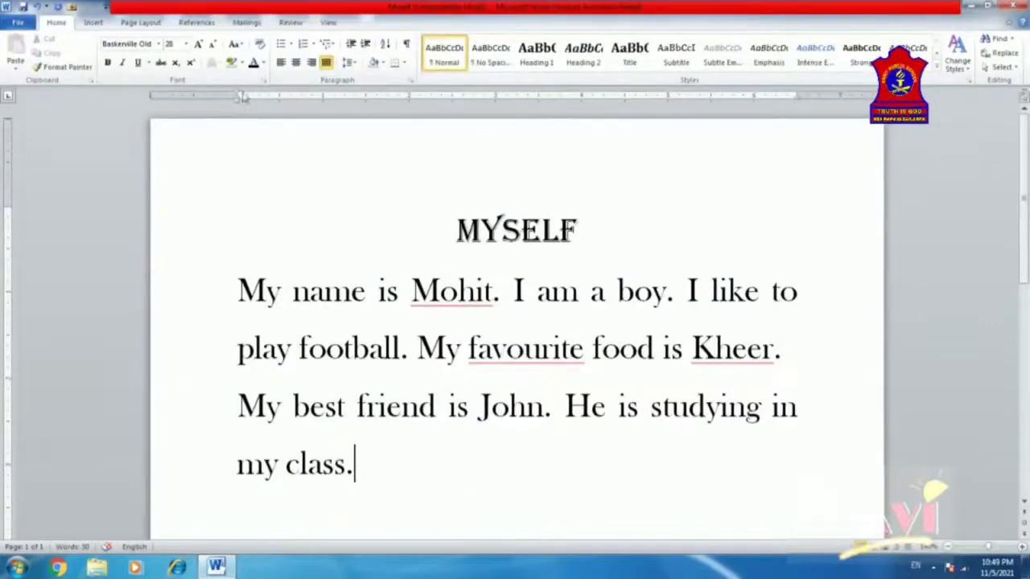
pyautogui.moveTo(364, 465); pyautogui.dragTo(238, 289)
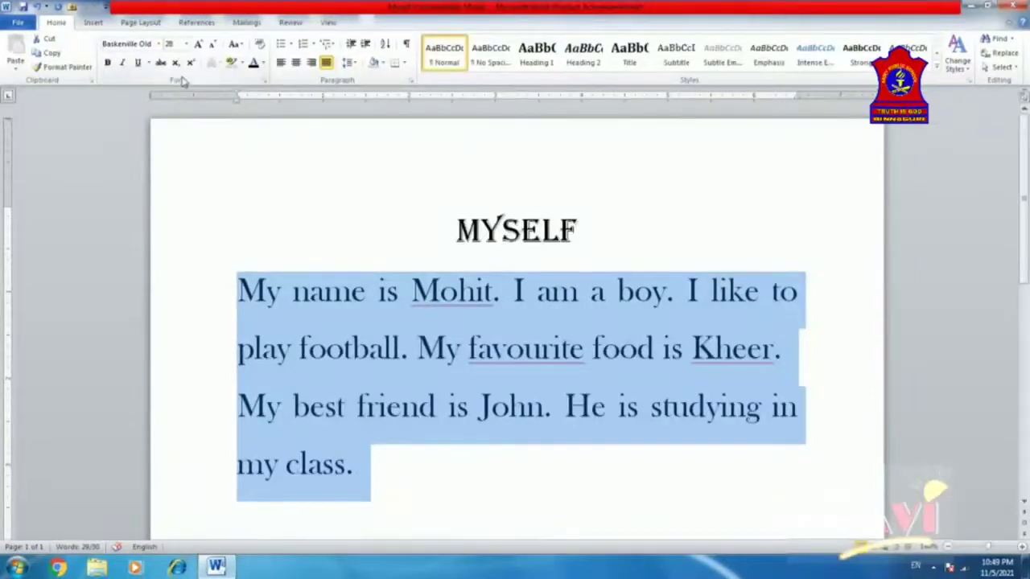
pyautogui.click(159, 44)
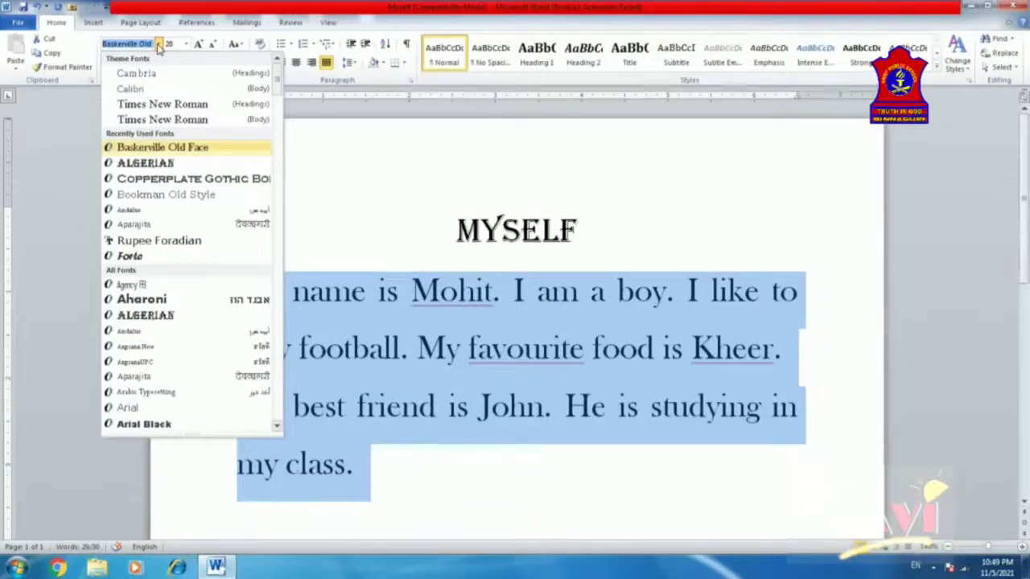
pyautogui.click(160, 46)
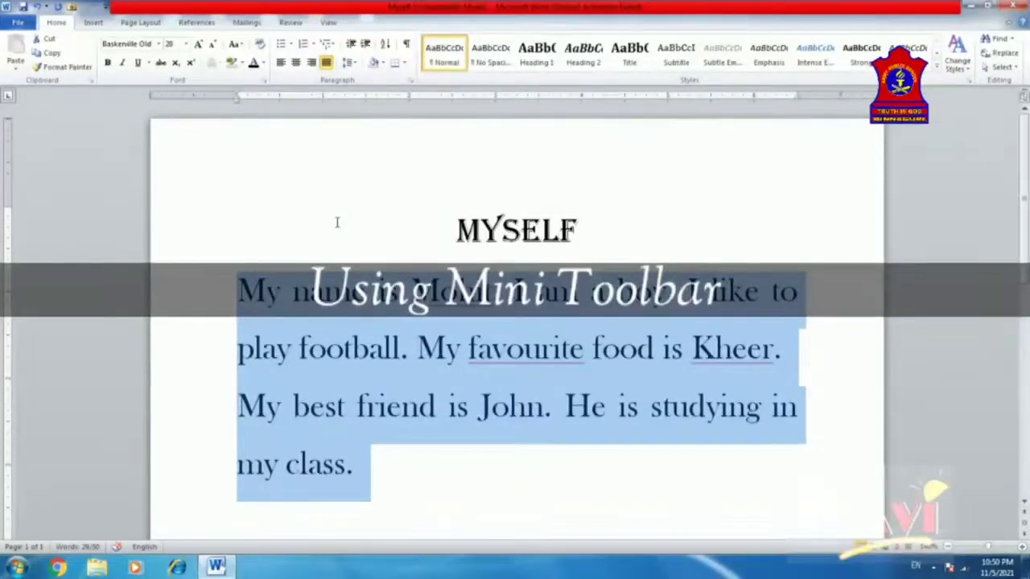
pyautogui.click(447, 498)
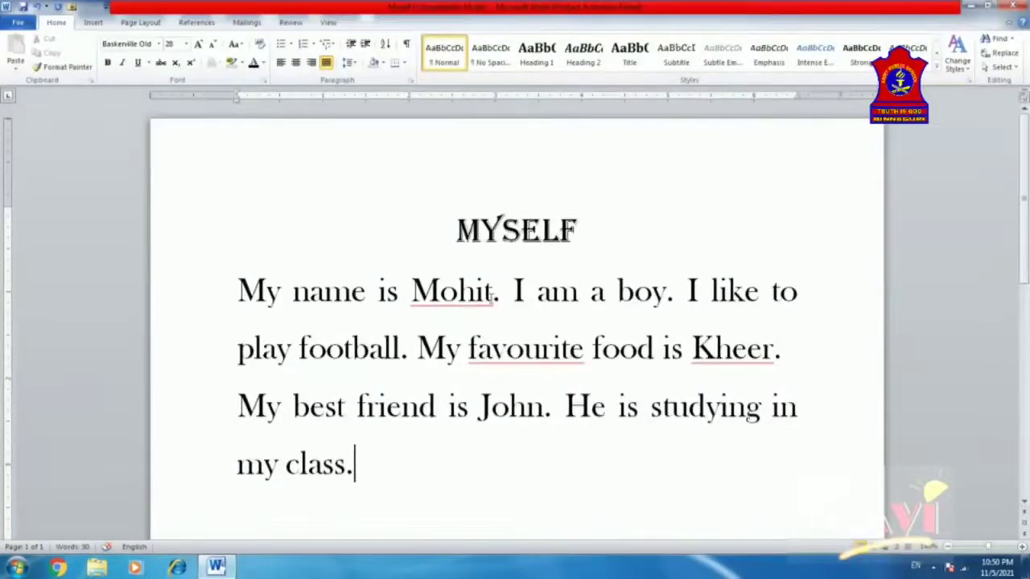
# Step: Select the boy's name in the first sentence to look at the formatting options of the Mini Toolbar
pyautogui.click(672, 143)
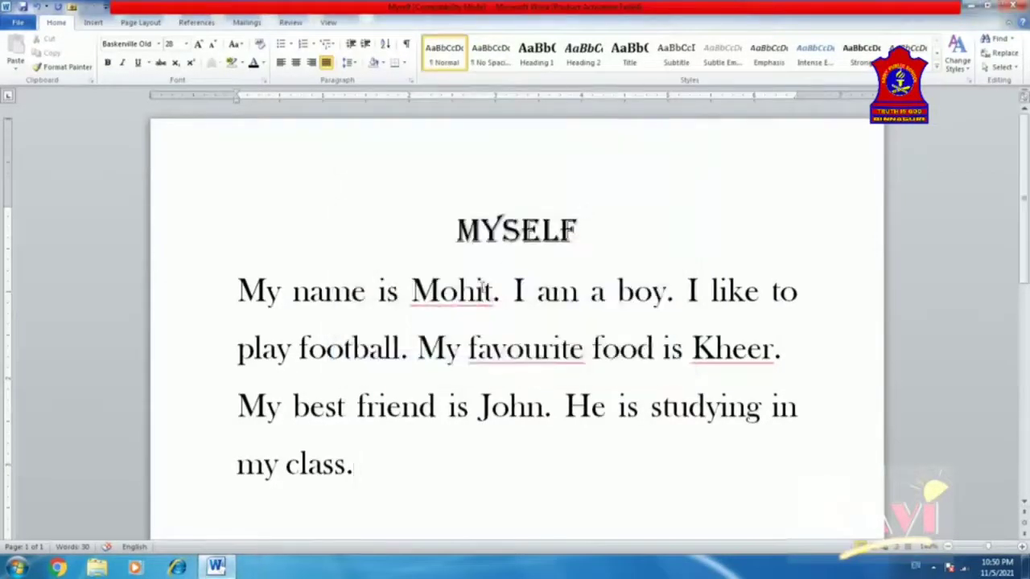
pyautogui.moveTo(493, 291); pyautogui.dragTo(418, 294)
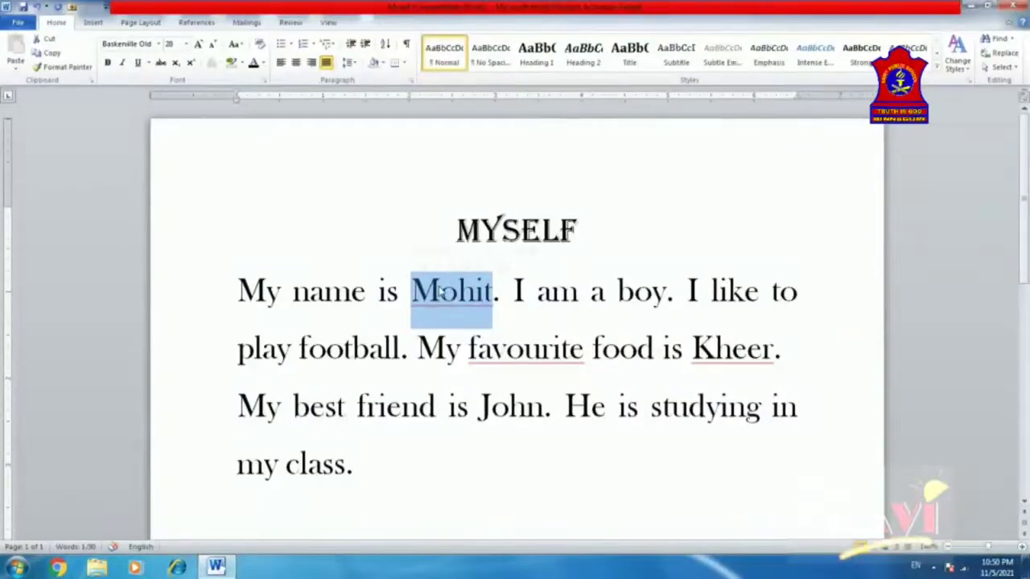
pyautogui.click(510, 293)
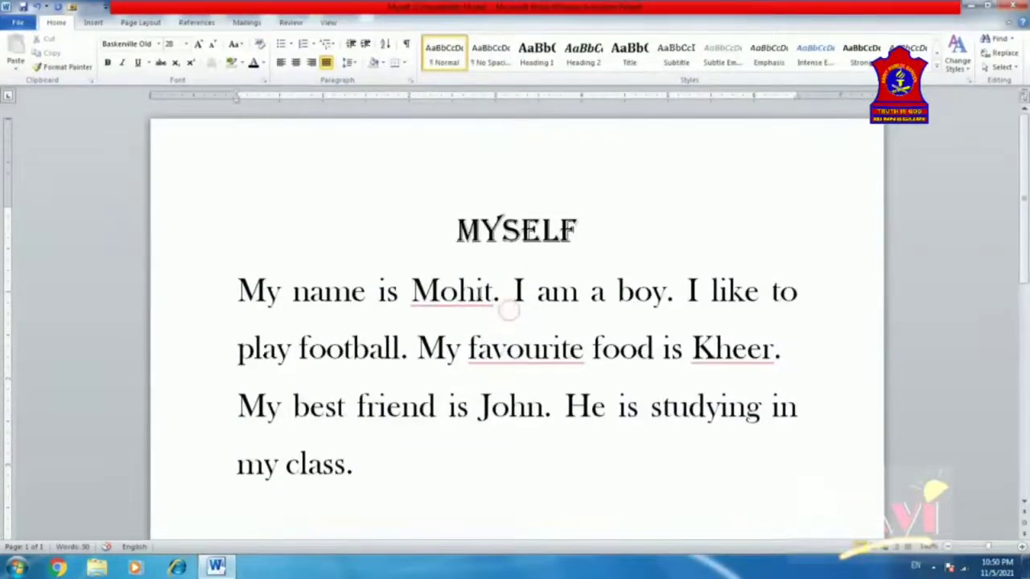
pyautogui.moveTo(497, 295); pyautogui.dragTo(412, 294)
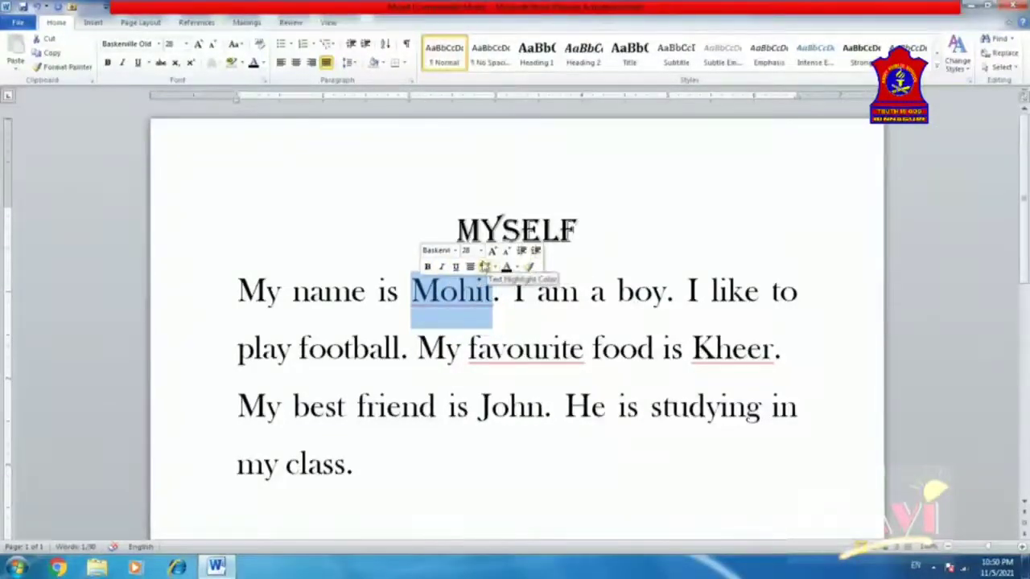
pyautogui.click(568, 259)
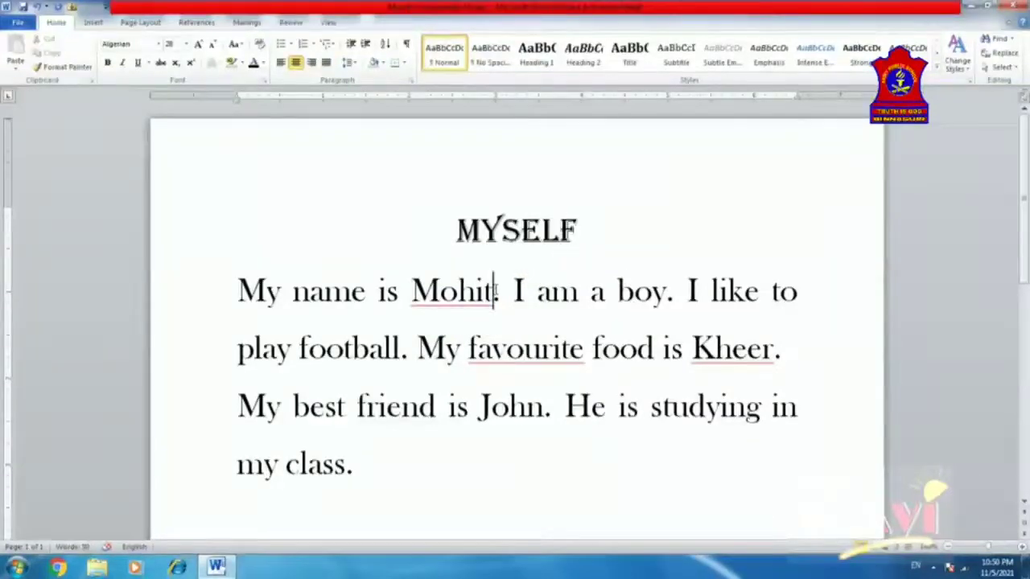
pyautogui.moveTo(492, 291); pyautogui.dragTo(410, 292)
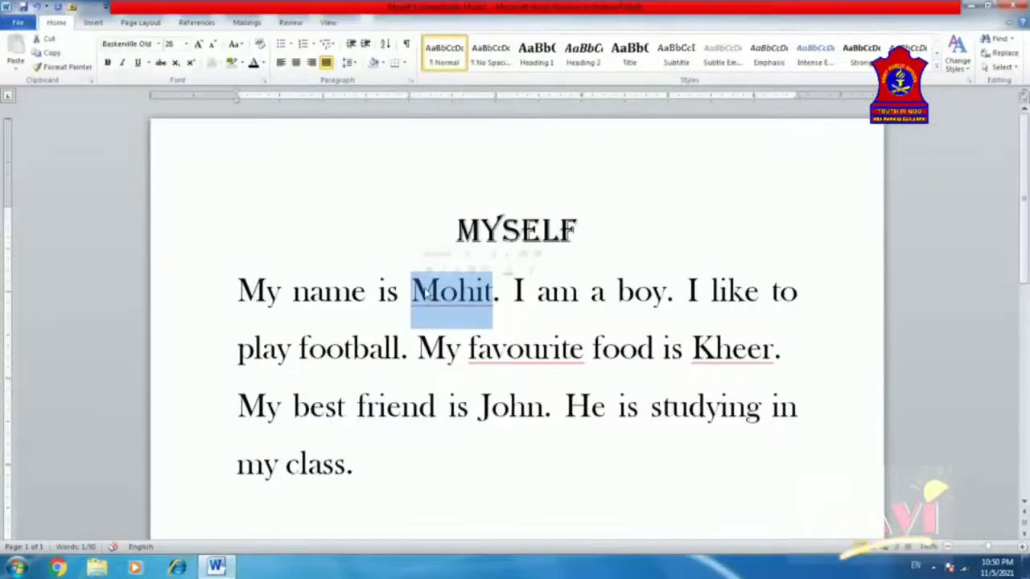
pyautogui.click(579, 270)
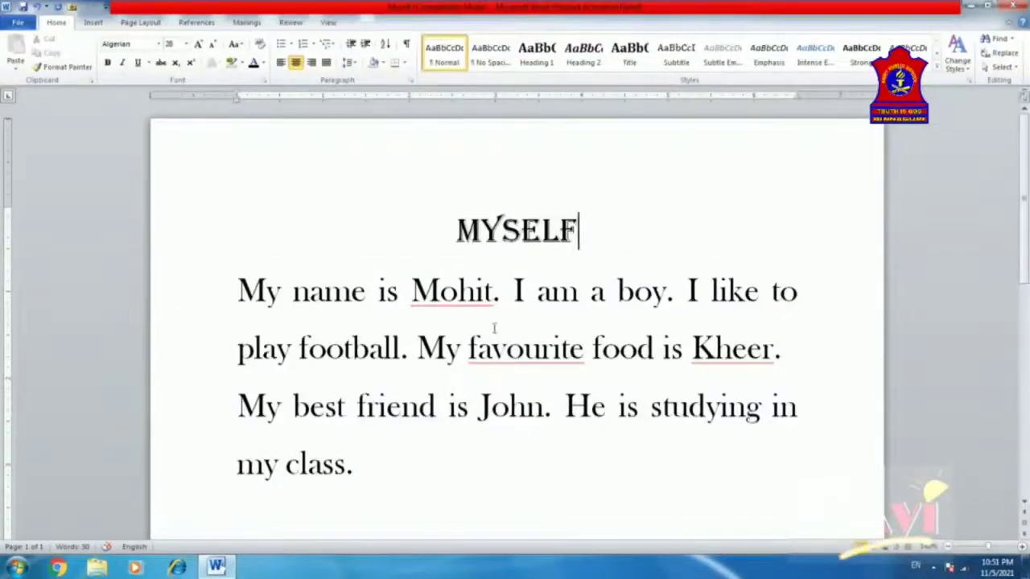
# Step: Change the Windows color scheme to Windows 7 Basic
pyautogui.click(501, 231)
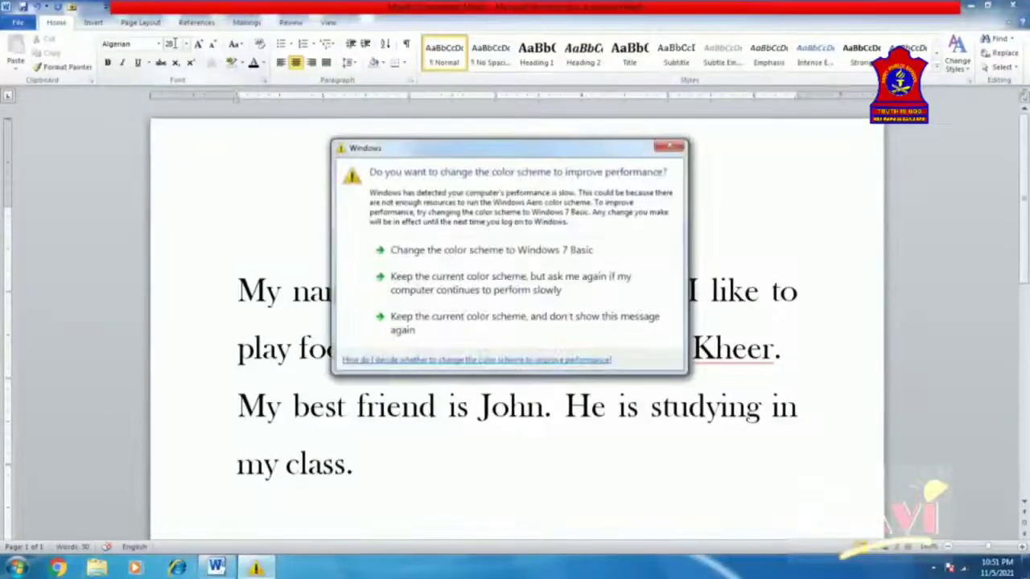
pyautogui.click(419, 251)
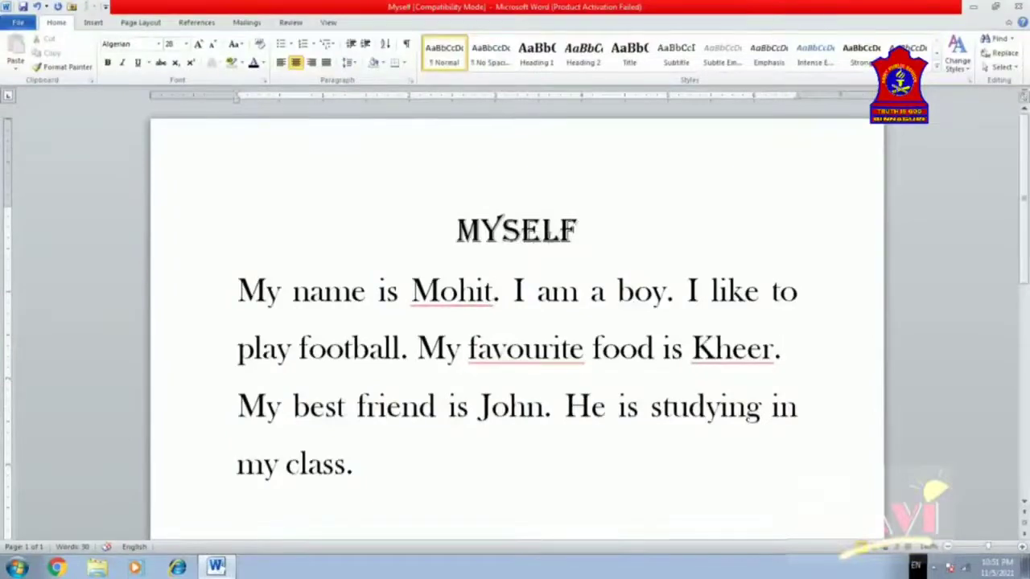
# Step: Set the font size of the Myself heading to 36
pyautogui.keyDown('shift'); pyautogui.click(578, 231); pyautogui.keyUp('shift')
pyautogui.doubleClick(473, 228)
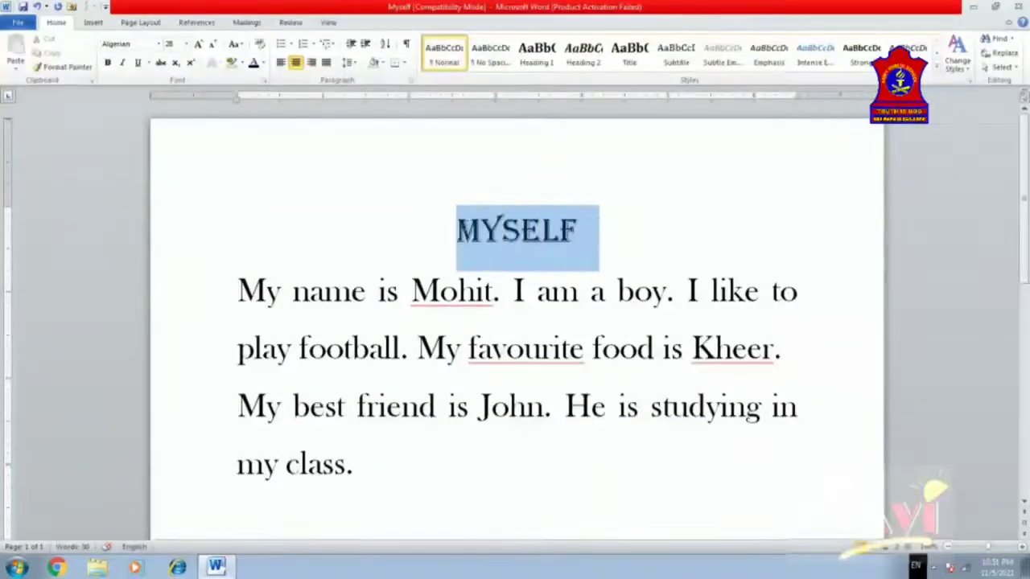
pyautogui.click(186, 45)
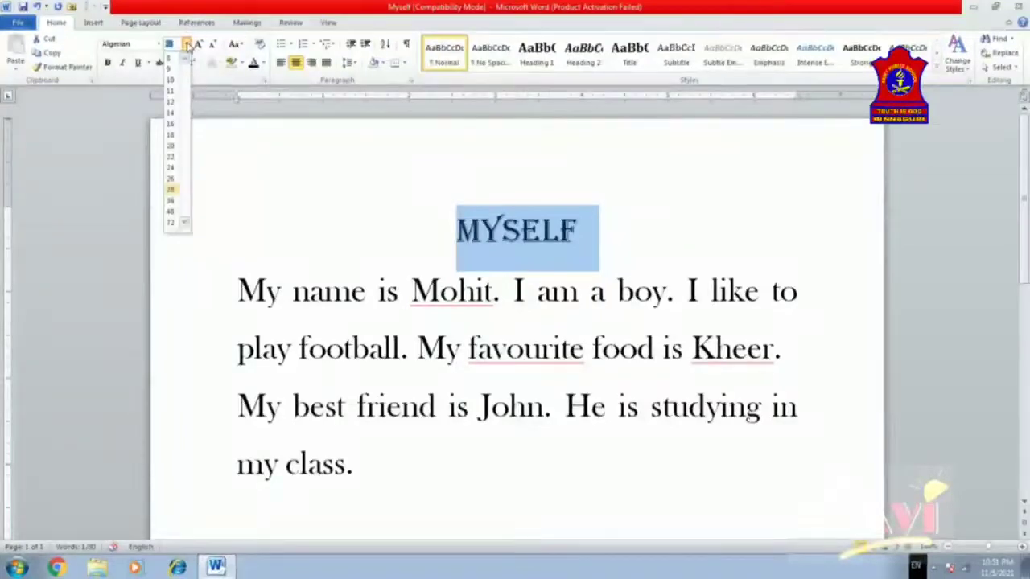
pyautogui.click(171, 201)
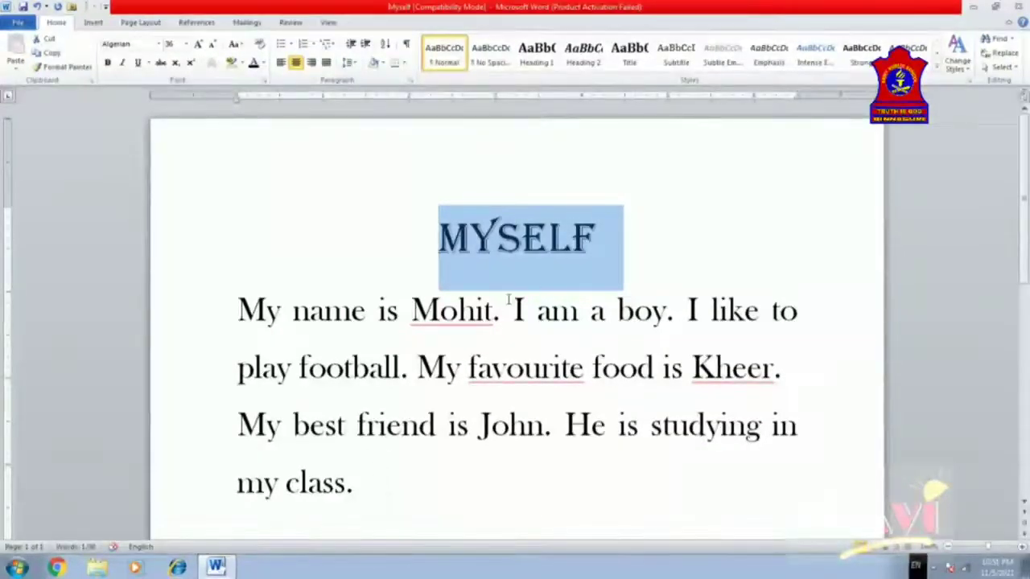
pyautogui.click(550, 282)
pyautogui.press('End')
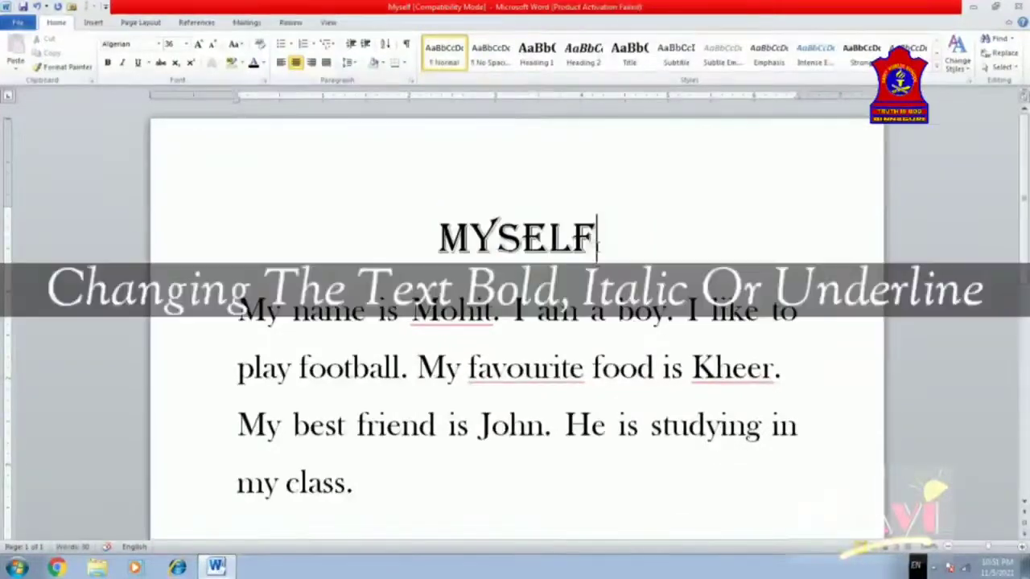